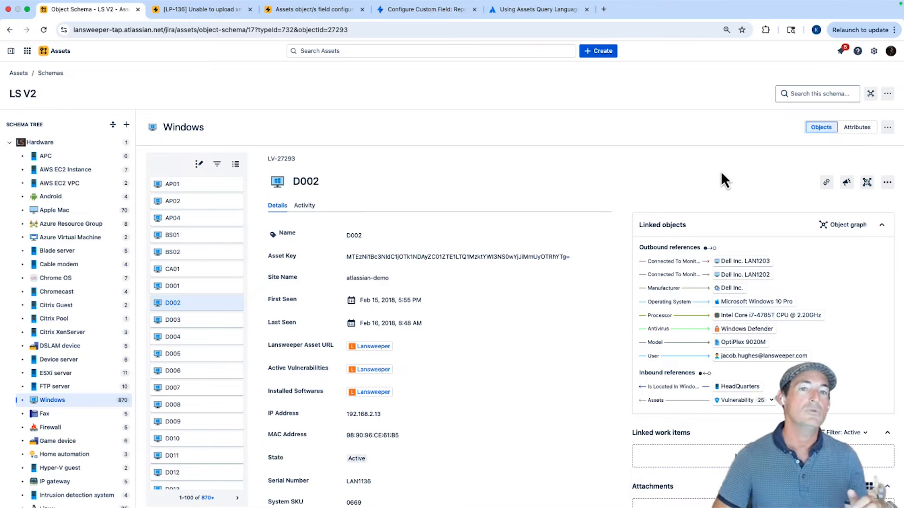
Open ticket LP-136 and expand the D002 asset's details in both the Reporters Assets and Affected Assets fields.
{"action": "left_click", "coordinate": [219, 11]}
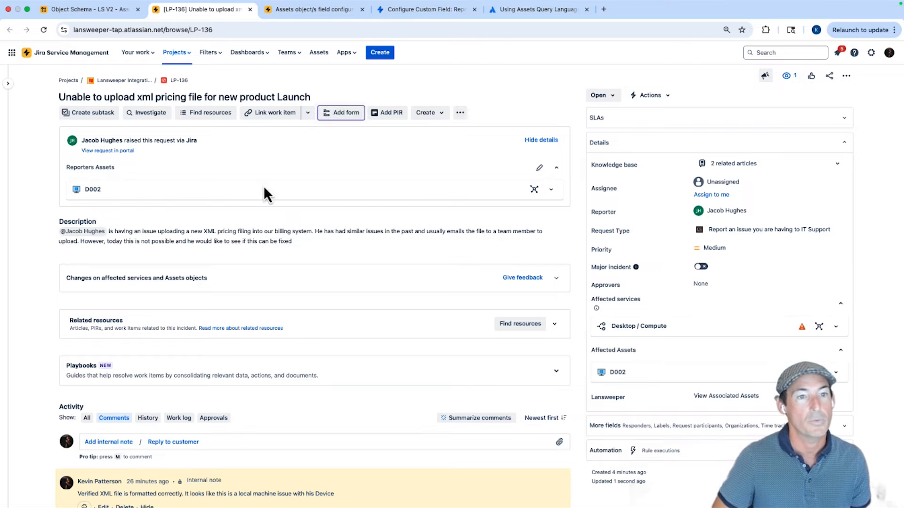
{"action": "left_click", "coordinate": [550, 191]}
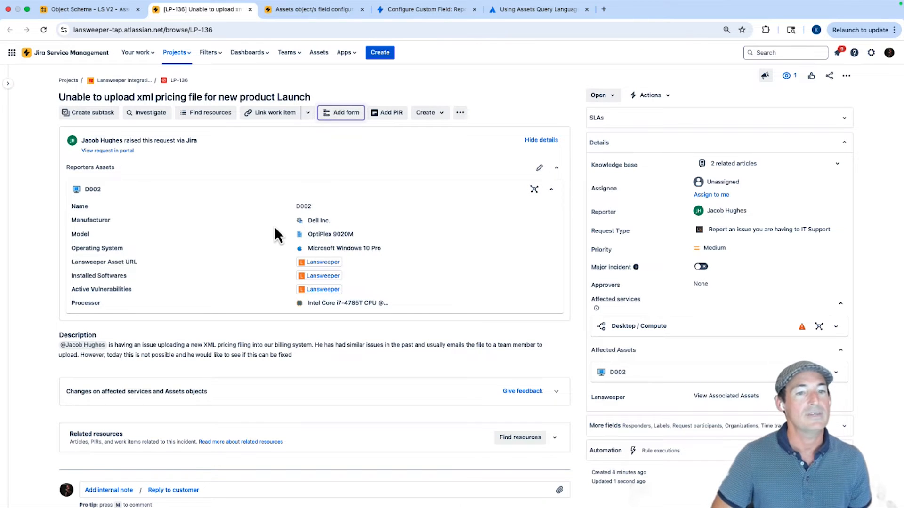
{"action": "left_click", "coordinate": [836, 372]}
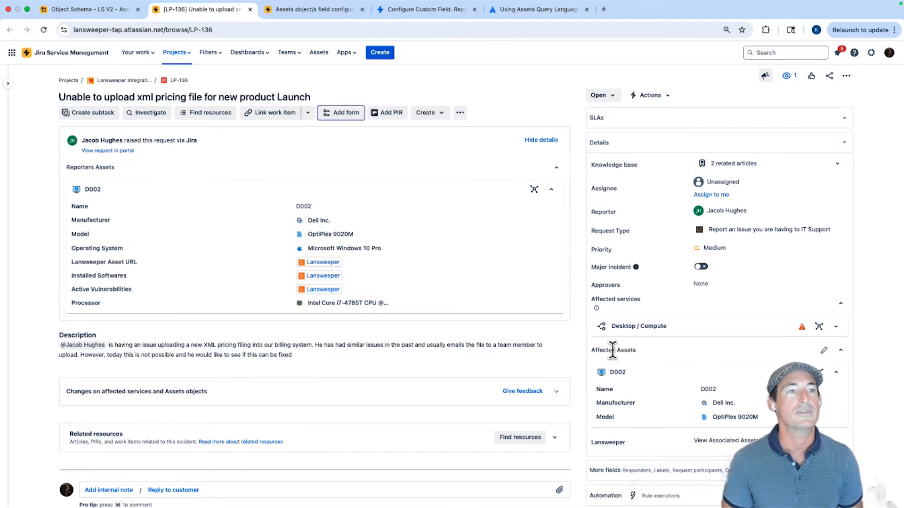
Review the Affected Assets field configuration alongside the object types in the LS V2 schema tree.
{"action": "left_click", "coordinate": [311, 10]}
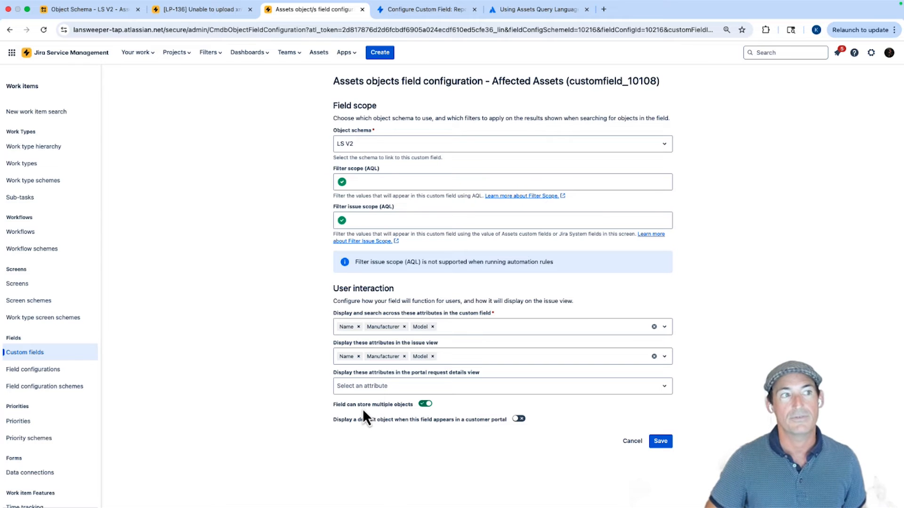
{"action": "left_click", "coordinate": [117, 14]}
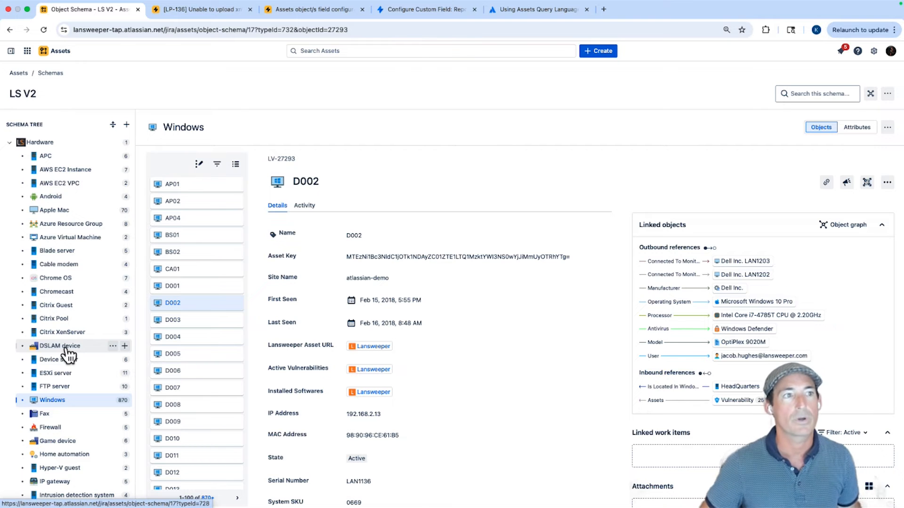
{"action": "left_click", "coordinate": [286, 11]}
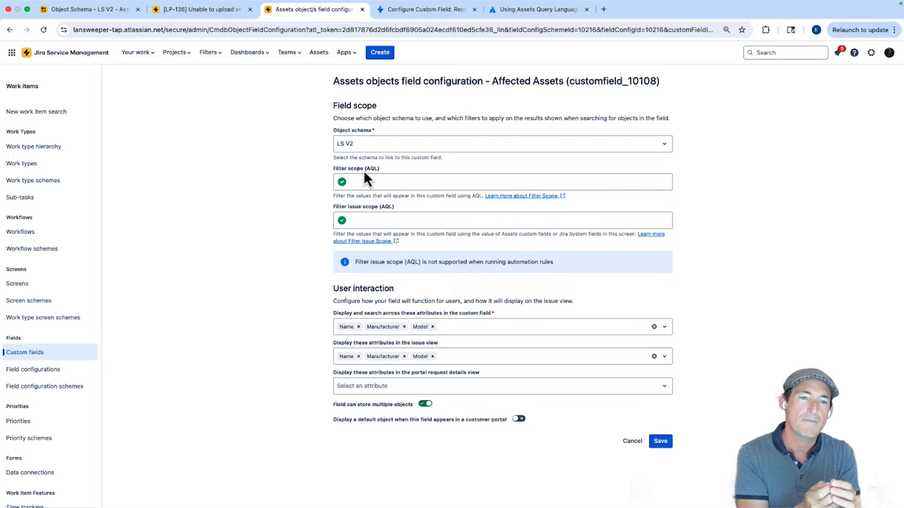
Set the Affected Assets field's Filter scope (AQL) to ObjectType = "Windows", matching the schema's object type name, and save the configuration.
{"action": "left_click", "coordinate": [365, 182]}
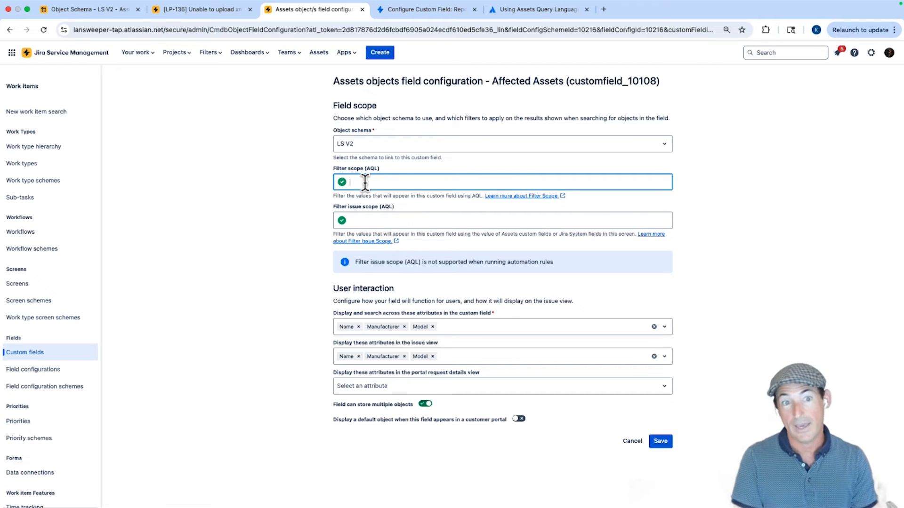
{"action": "type", "text": "ObjectType = \""}
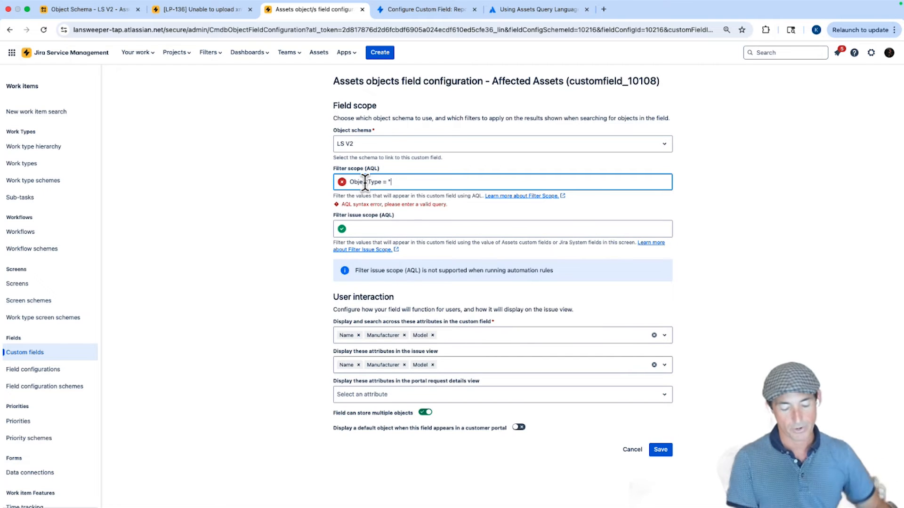
{"action": "type", "text": "Windows\""}
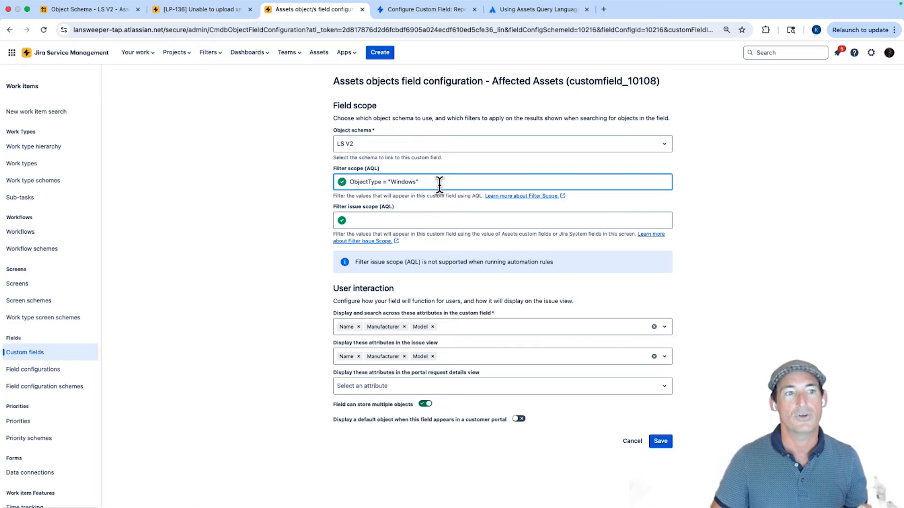
{"action": "left_click", "coordinate": [112, 16]}
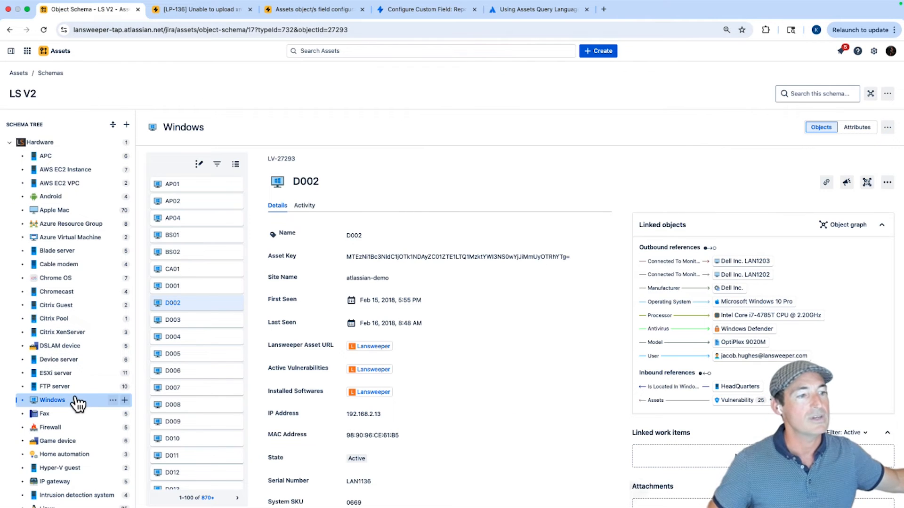
{"action": "left_click", "coordinate": [283, 14]}
{"action": "left_click", "coordinate": [661, 442]}
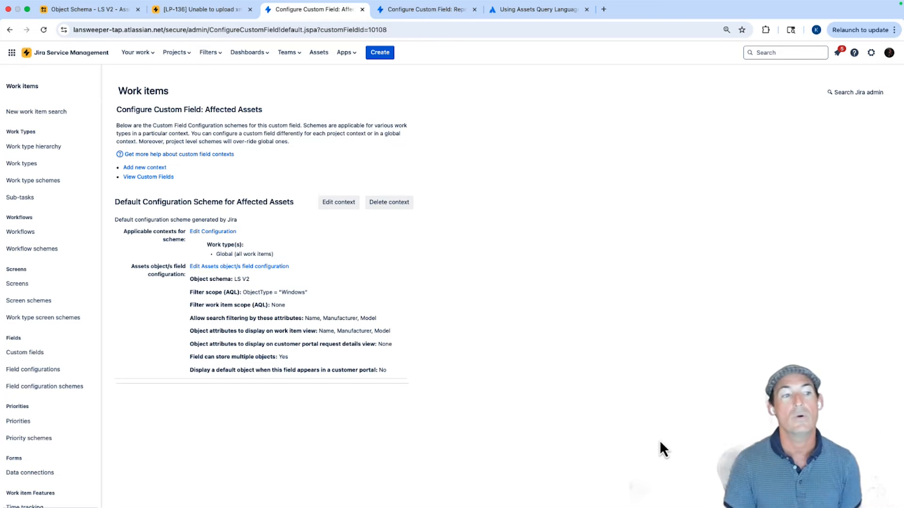
Reopen the Affected Assets object field configuration and change its Filter scope (AQL) to ObjectType IN ("Windows", "Apple Mac").
{"action": "left_click", "coordinate": [266, 267]}
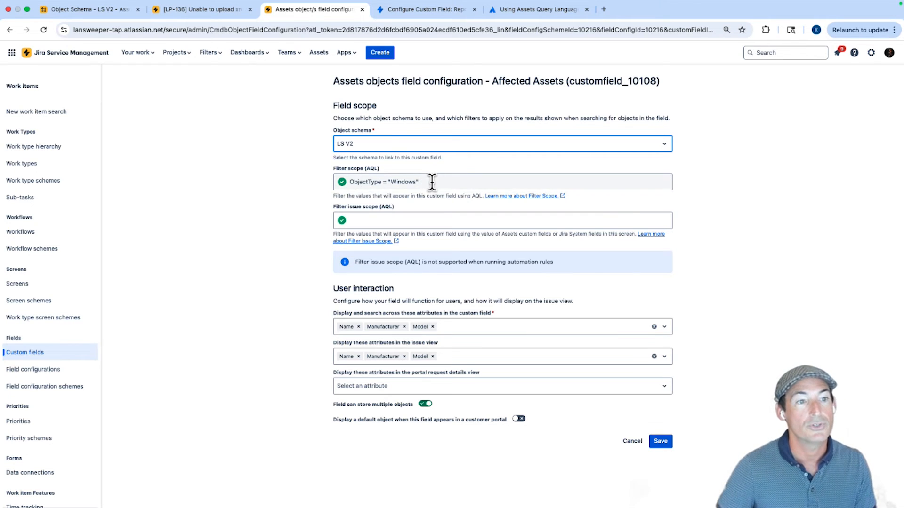
{"action": "left_click_drag", "start_coordinate": [432, 182], "coordinate": [346, 182]}
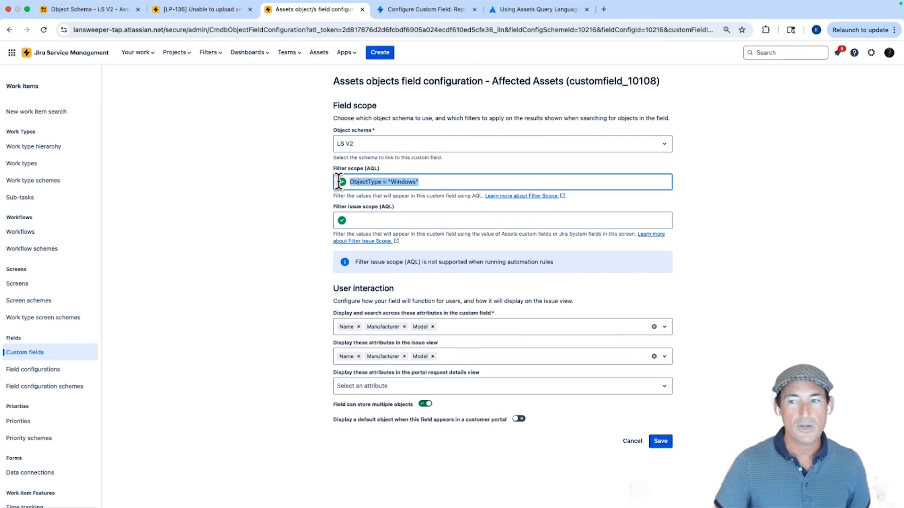
{"action": "left_click", "coordinate": [398, 182]}
{"action": "left_click", "coordinate": [384, 182]}
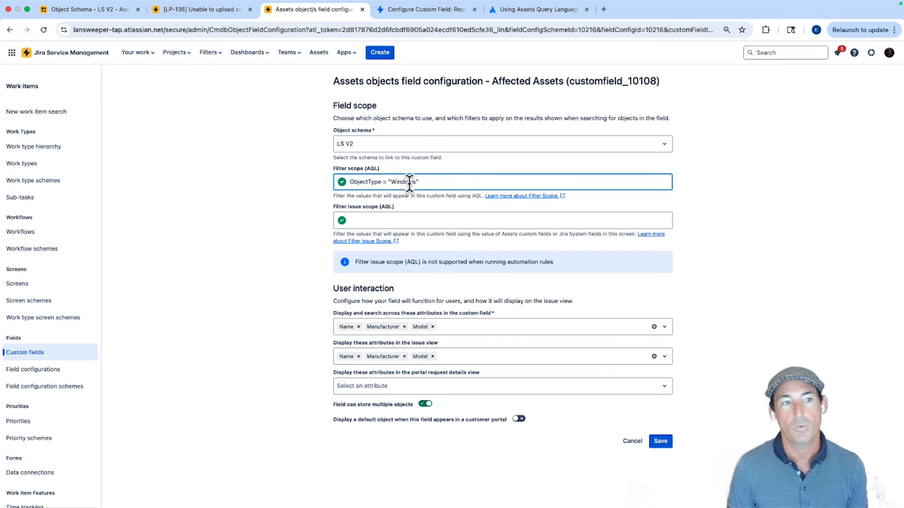
{"action": "key", "text": "BackSpace"}
{"action": "type", "text": "IN \"Windows\""}
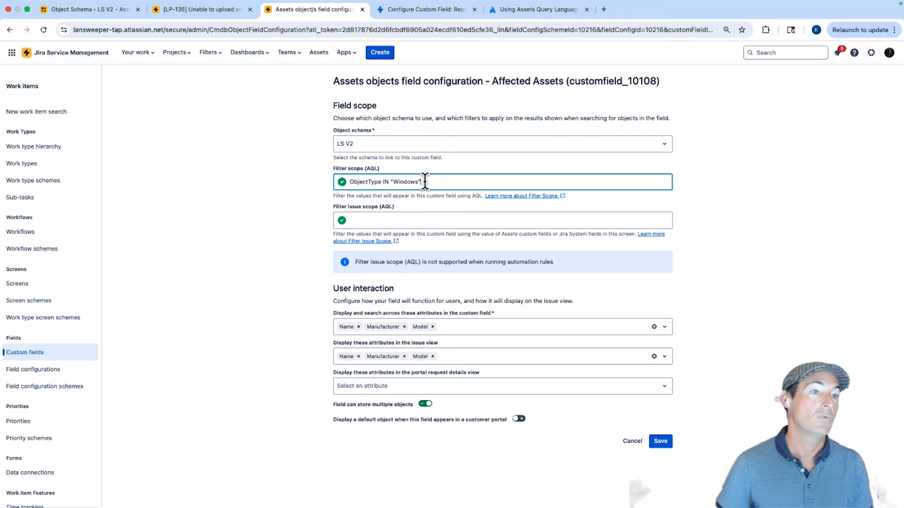
{"action": "type", "text": ","}
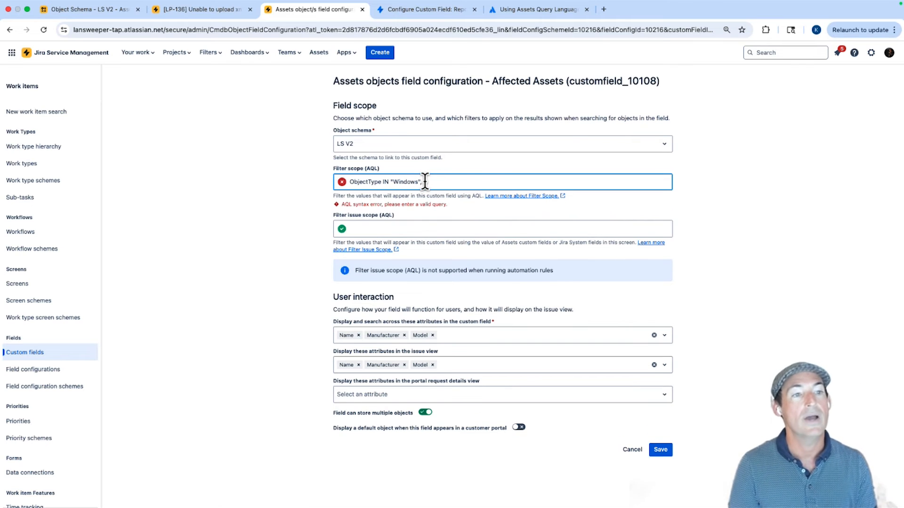
{"action": "type", "text": " \"Apple Mac\""}
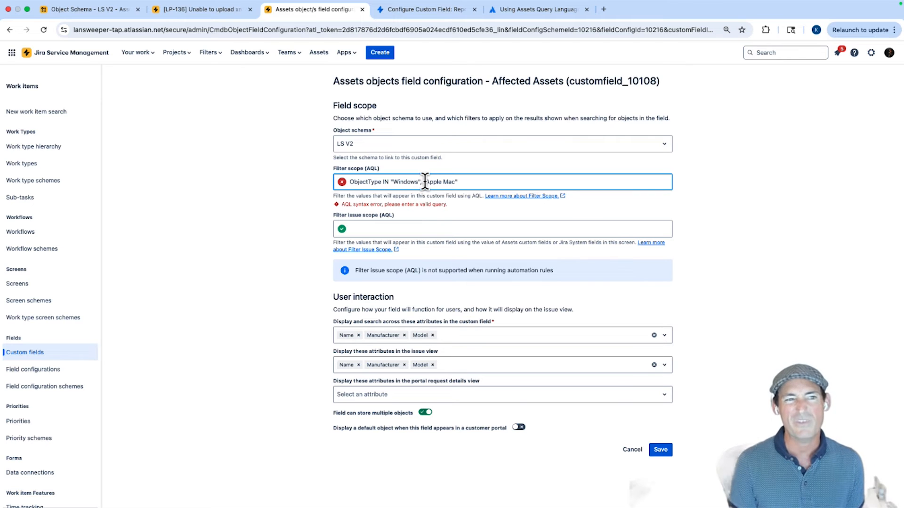
{"action": "type", "text": ")"}
{"action": "left_click", "coordinate": [388, 182]}
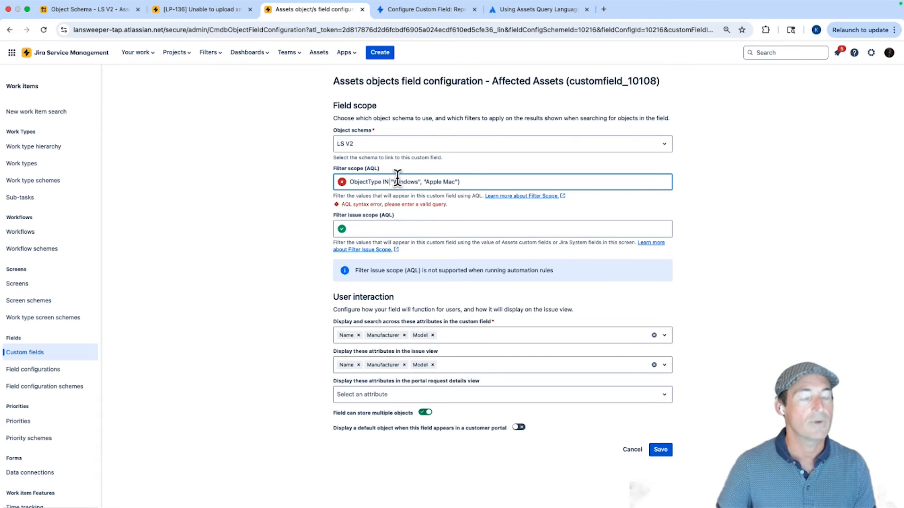
{"action": "type", "text": "("}
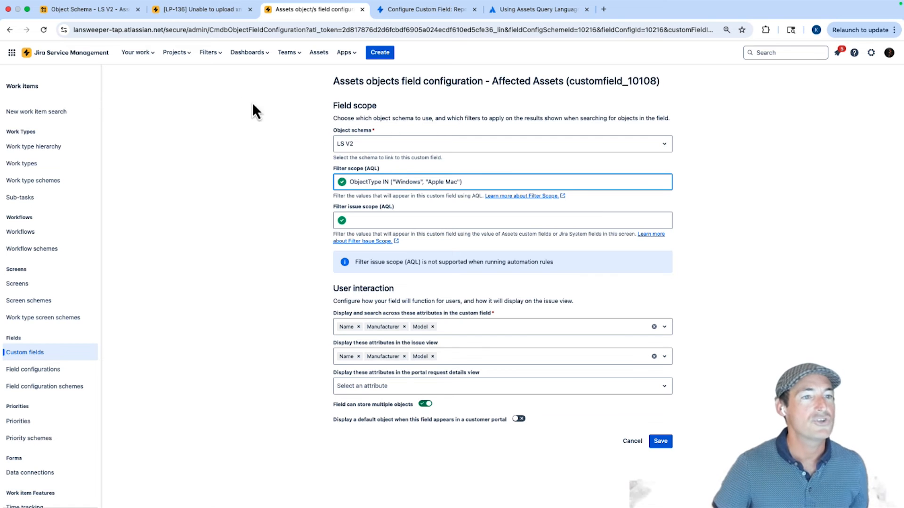
Check the object types in the LS V2 schema tree and save the Affected Assets field configuration.
{"action": "left_click", "coordinate": [79, 10]}
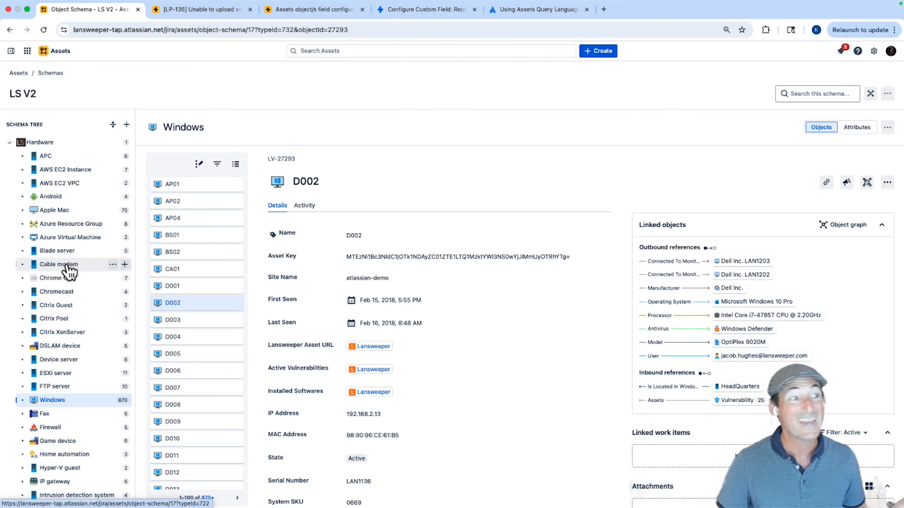
{"action": "left_click", "coordinate": [295, 10]}
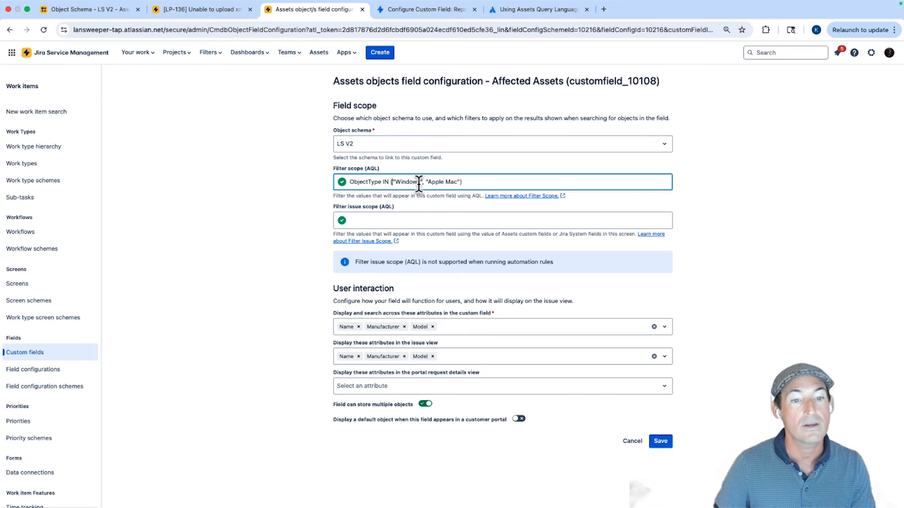
{"action": "left_click", "coordinate": [660, 444]}
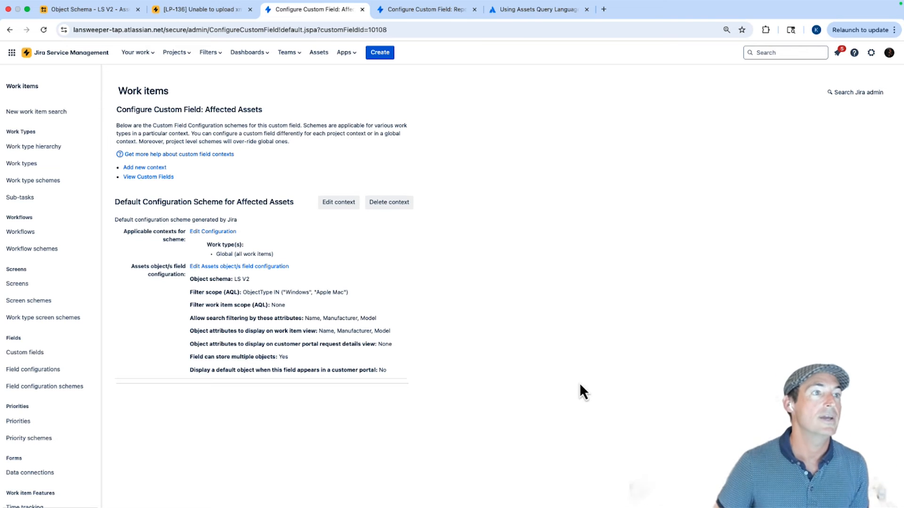
Review the Reporters Assets field on ticket LP-136 and open that custom field's Assets object configuration.
{"action": "left_click", "coordinate": [201, 12]}
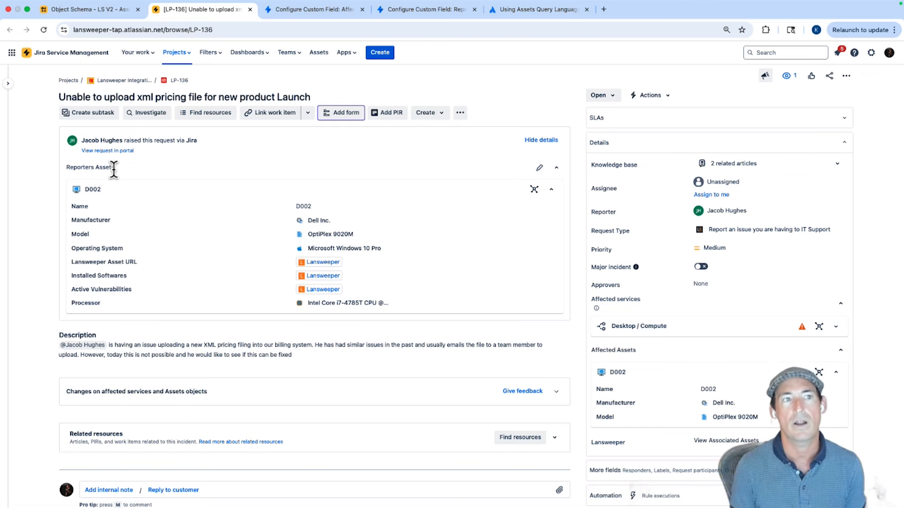
{"action": "left_click", "coordinate": [411, 10]}
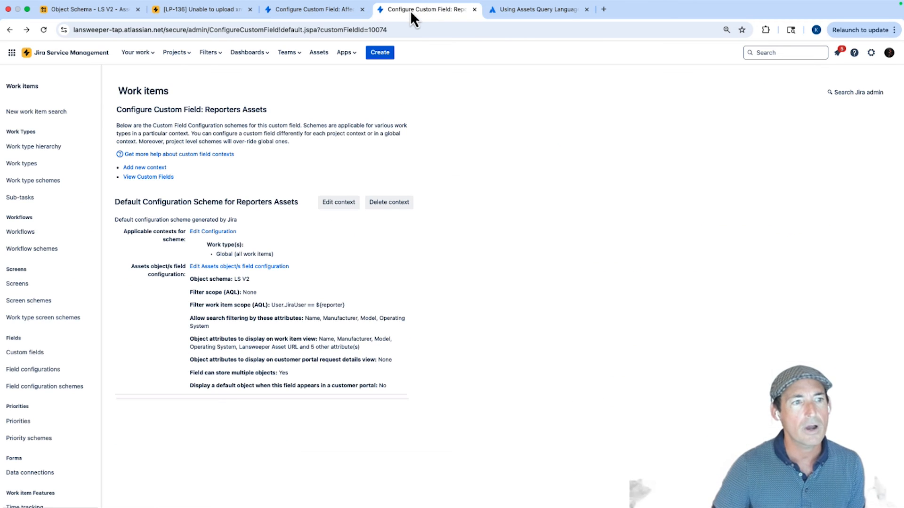
{"action": "left_click", "coordinate": [249, 267]}
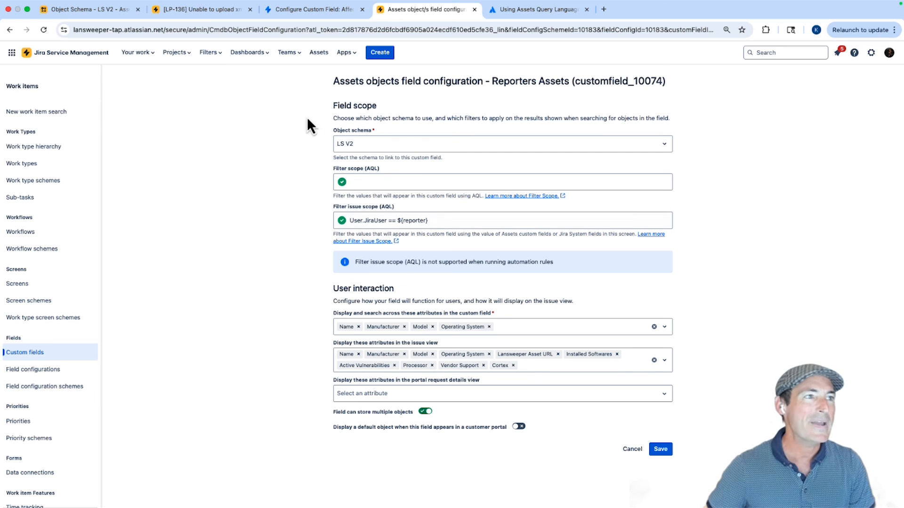
Examine D002's User attribute in the schema and the ticket's Reporter field against the Reporters Assets field's Filter issue scope.
{"action": "left_click", "coordinate": [119, 10]}
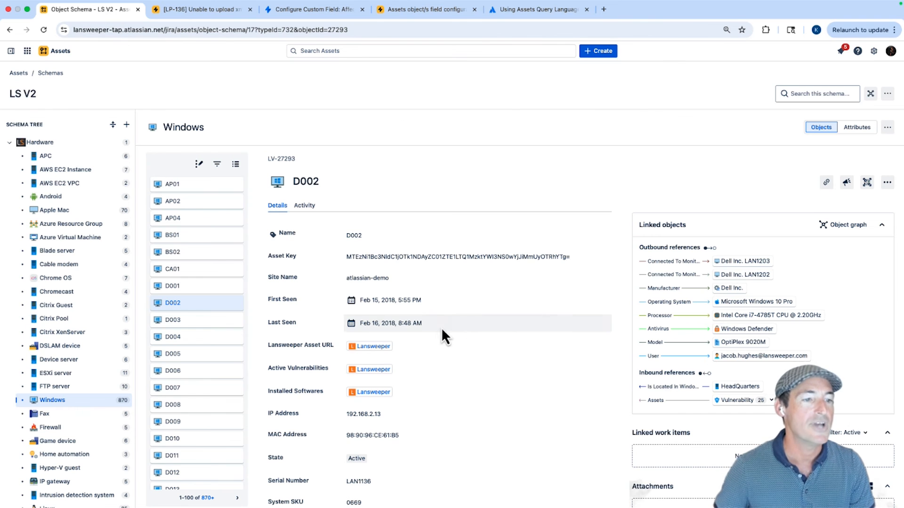
{"action": "scroll", "coordinate": [451, 328], "scroll_direction": "down", "scroll_amount": 5}
{"action": "scroll", "coordinate": [453, 332], "scroll_direction": "down", "scroll_amount": 4}
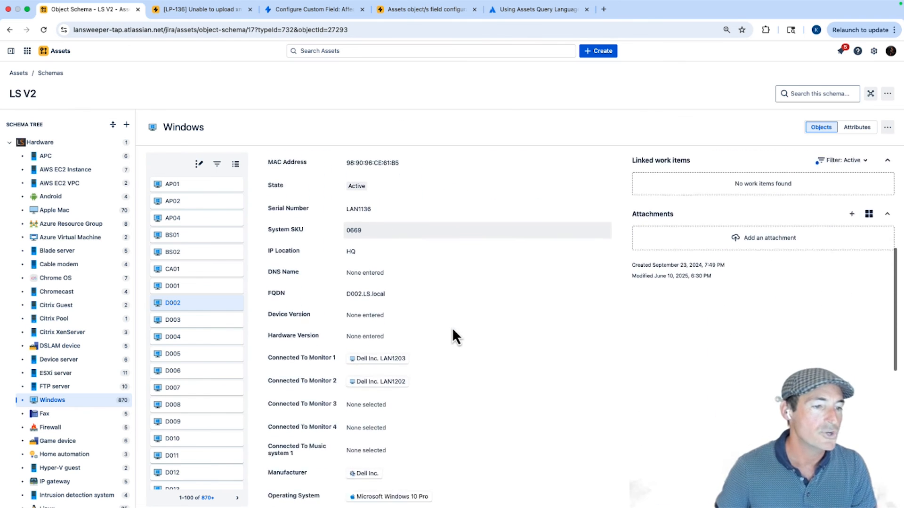
{"action": "scroll", "coordinate": [452, 327], "scroll_direction": "down", "scroll_amount": 1}
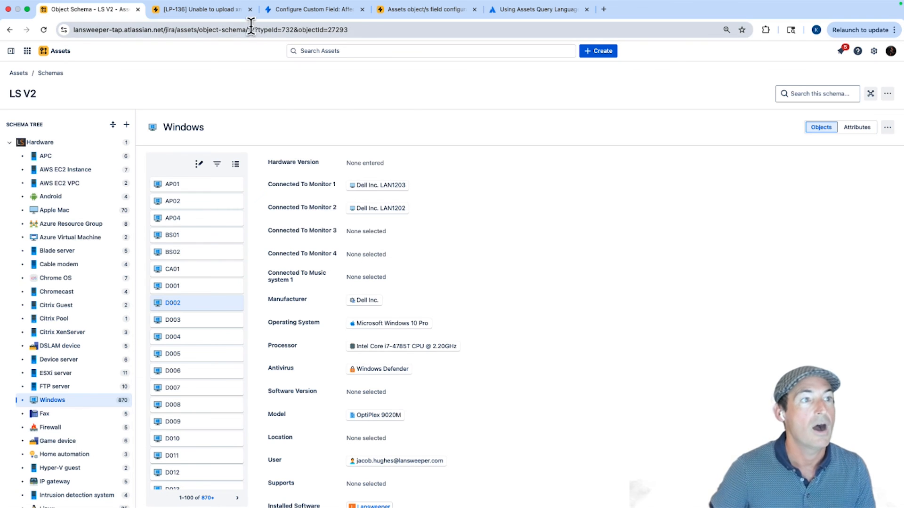
{"action": "left_click", "coordinate": [217, 10]}
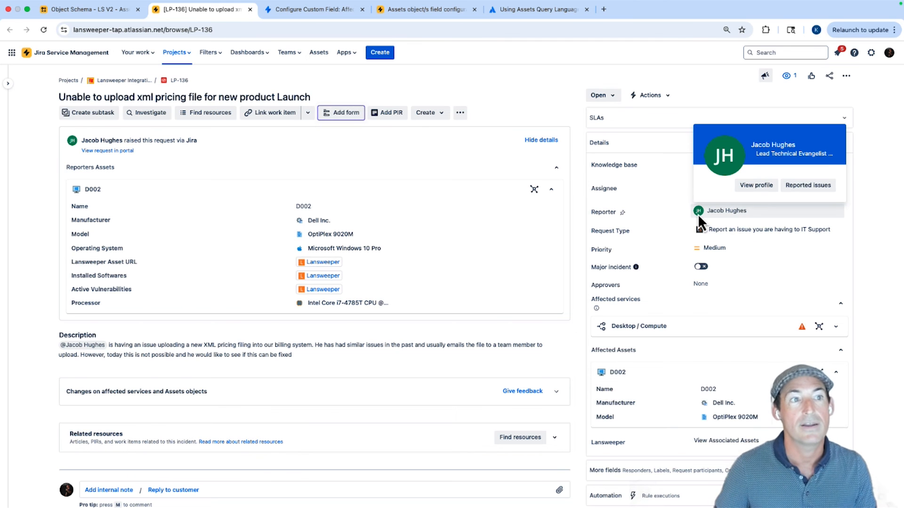
{"action": "left_click", "coordinate": [428, 9]}
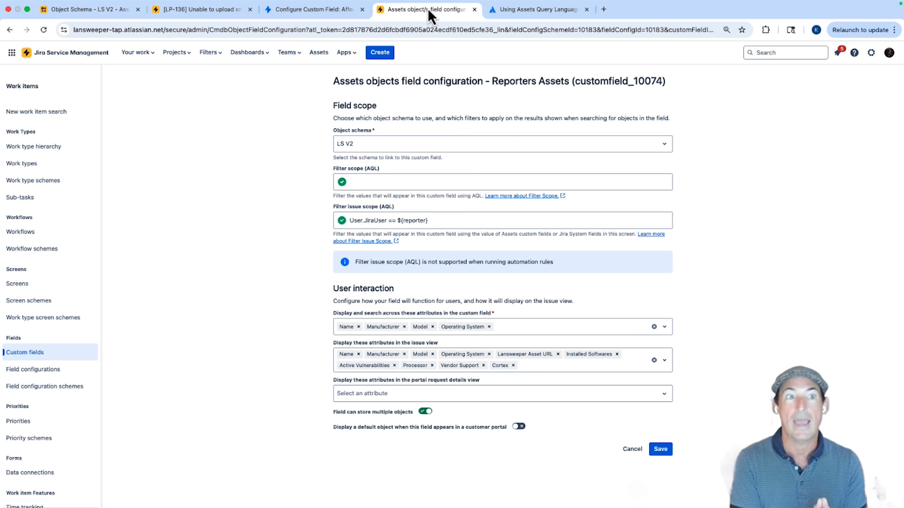
Open the Assets Query Language (AQL) syntax documentation and read through the basic syntax, dot notation and keywords sections.
{"action": "left_click", "coordinate": [516, 11]}
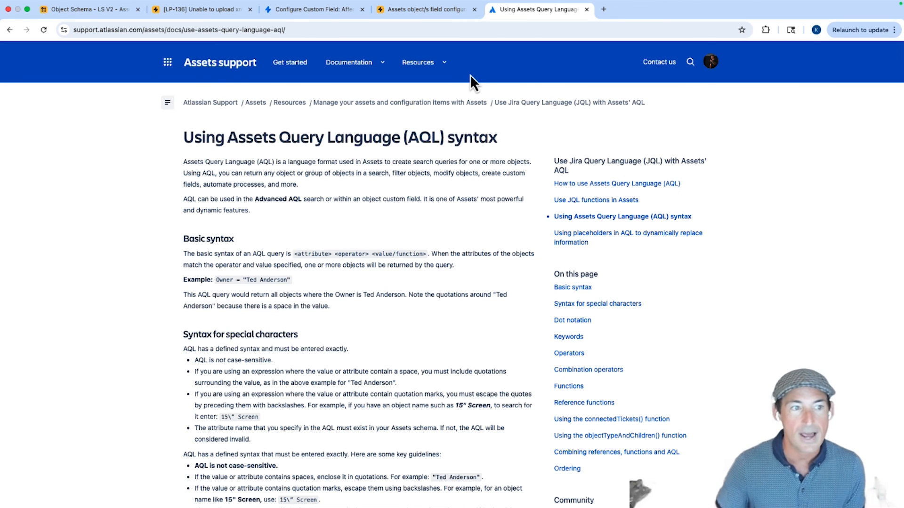
{"action": "scroll", "coordinate": [406, 297], "scroll_direction": "down", "scroll_amount": 7}
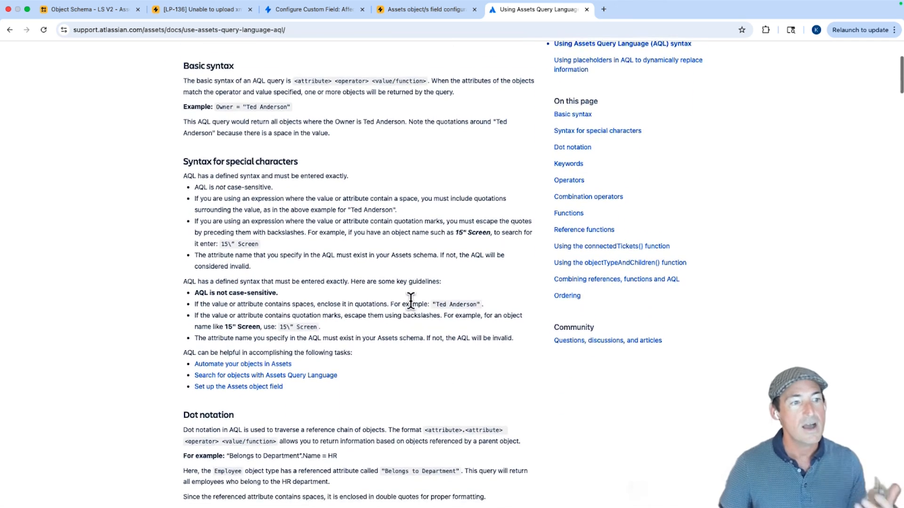
{"action": "scroll", "coordinate": [411, 302], "scroll_direction": "down", "scroll_amount": 4}
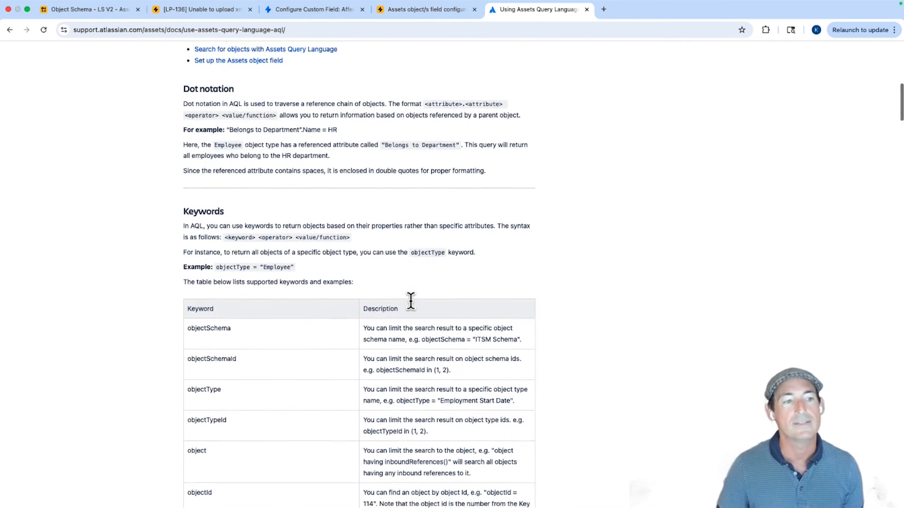